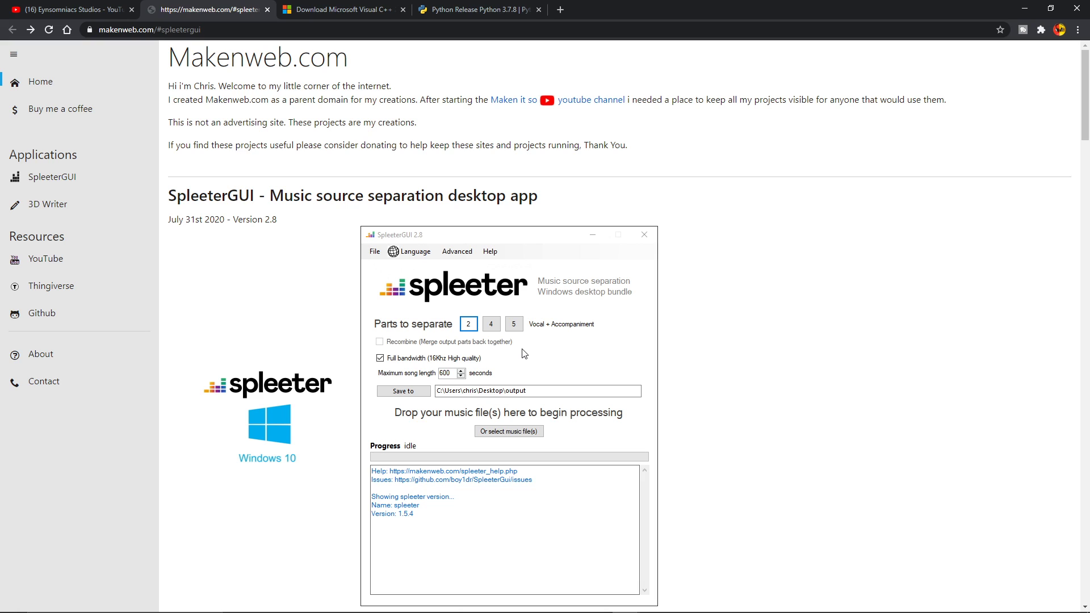
- Start downloading the SpleeterGUI MSI installer from the SpleeterGUI download page, and cancel the duplicate download
{"action": "scroll", "coordinate": [524, 353], "scroll_direction": "down", "scroll_amount": 4}
{"action": "scroll", "coordinate": [331, 412], "scroll_direction": "down", "scroll_amount": 1}
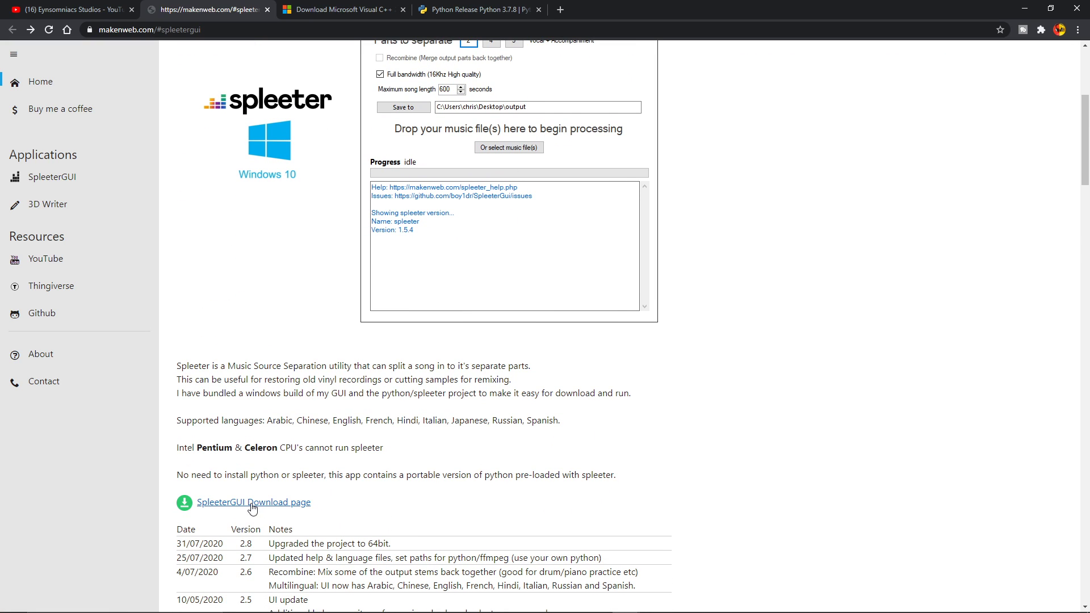
{"action": "left_click", "coordinate": [291, 502]}
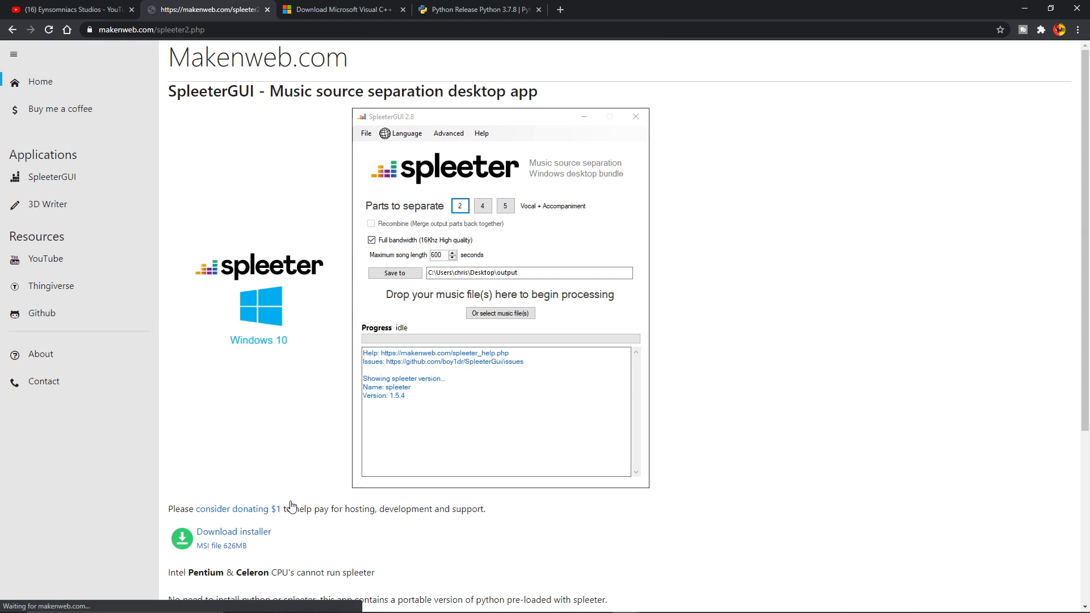
{"action": "left_click", "coordinate": [267, 539]}
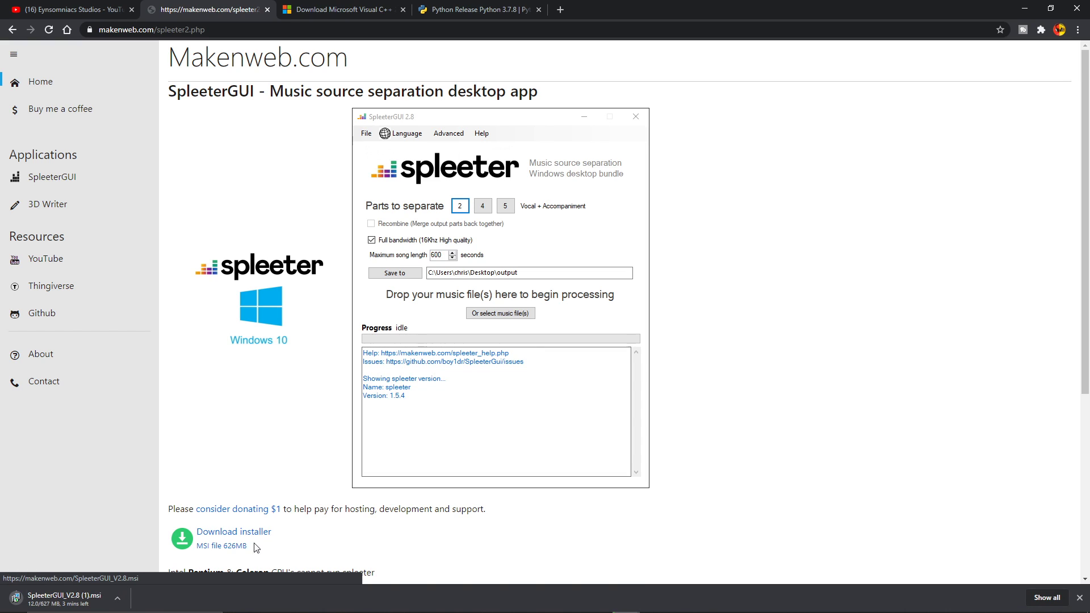
{"action": "left_click", "coordinate": [121, 593]}
{"action": "left_click", "coordinate": [126, 581]}
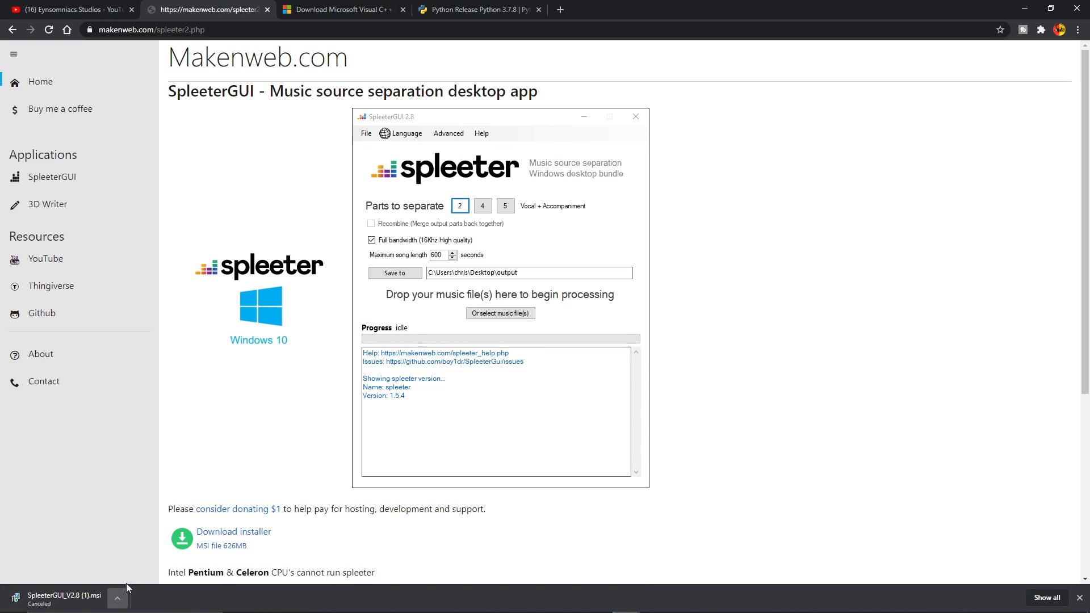
- Find the completed SpleeterGUI_V2.8.msi download in the browser's download history and run it
{"action": "left_click", "coordinate": [1047, 597]}
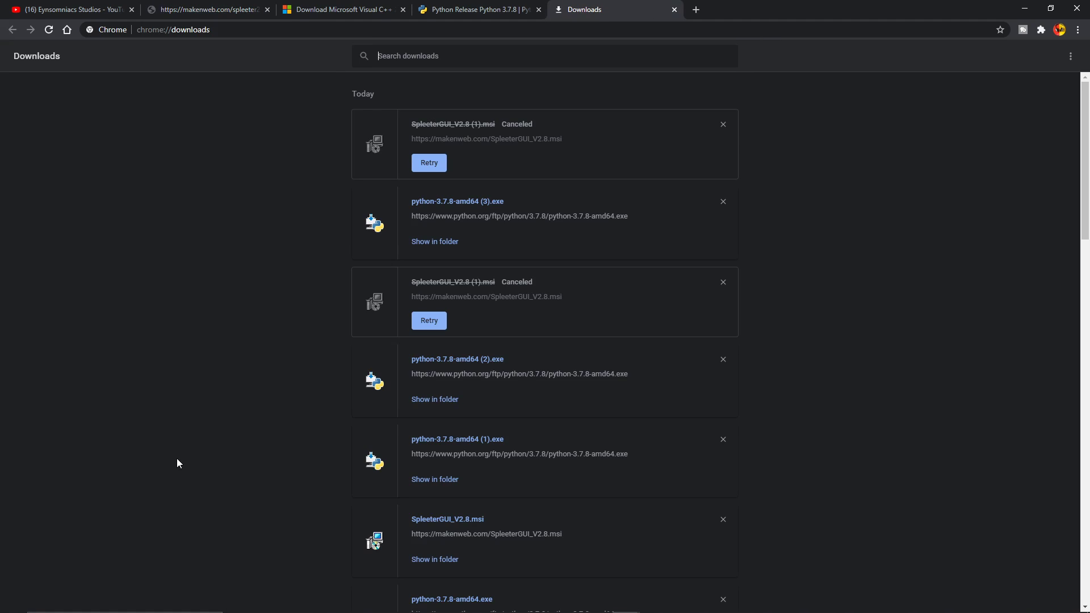
{"action": "scroll", "coordinate": [453, 426], "scroll_direction": "down", "scroll_amount": 2}
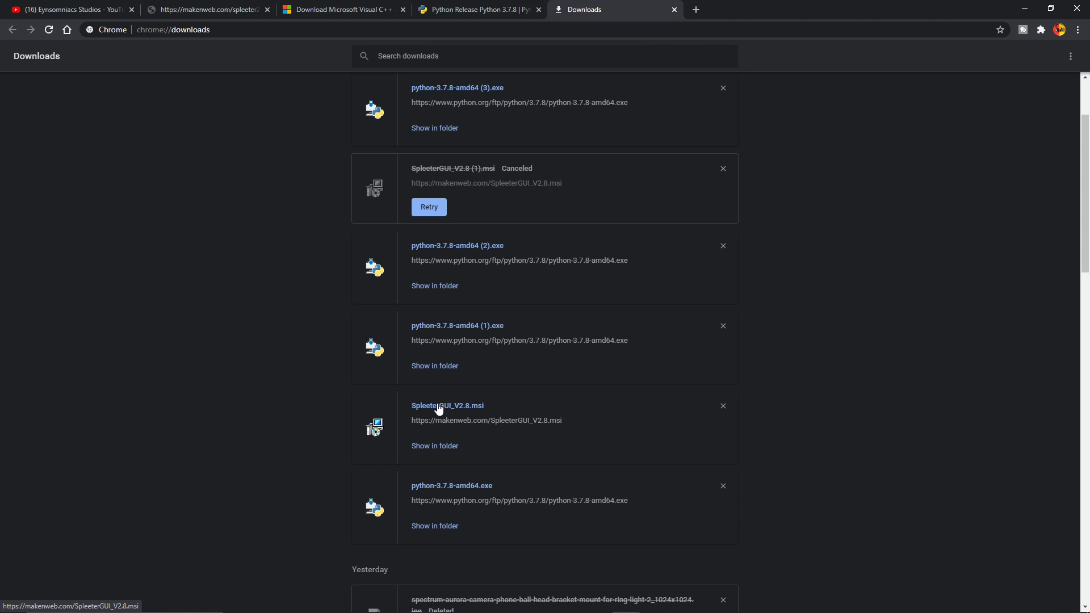
{"action": "left_click", "coordinate": [438, 406]}
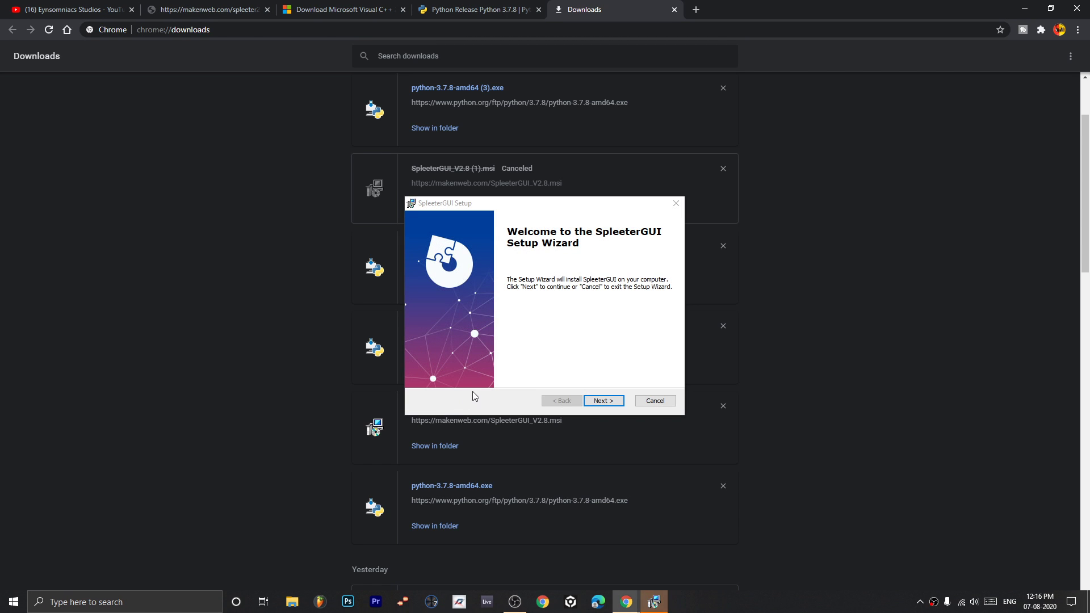
- Accept the license agreement in the SpleeterGUI Setup wizard and proceed through the installation
{"action": "left_click", "coordinate": [601, 401]}
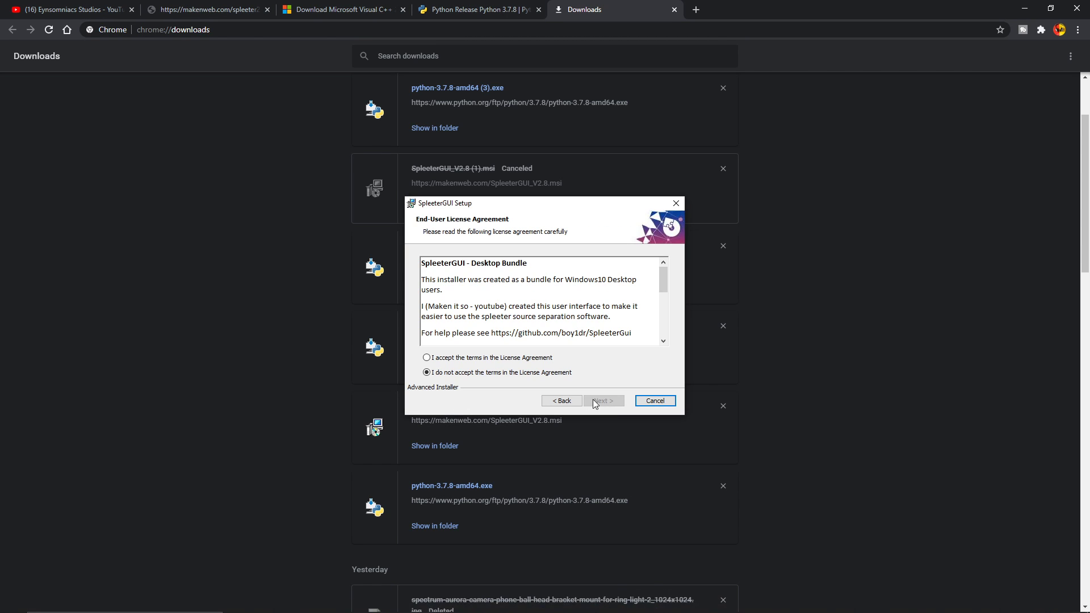
{"action": "left_click", "coordinate": [473, 358]}
{"action": "left_click", "coordinate": [620, 407]}
{"action": "left_click", "coordinate": [620, 407]}
{"action": "left_click", "coordinate": [620, 407]}
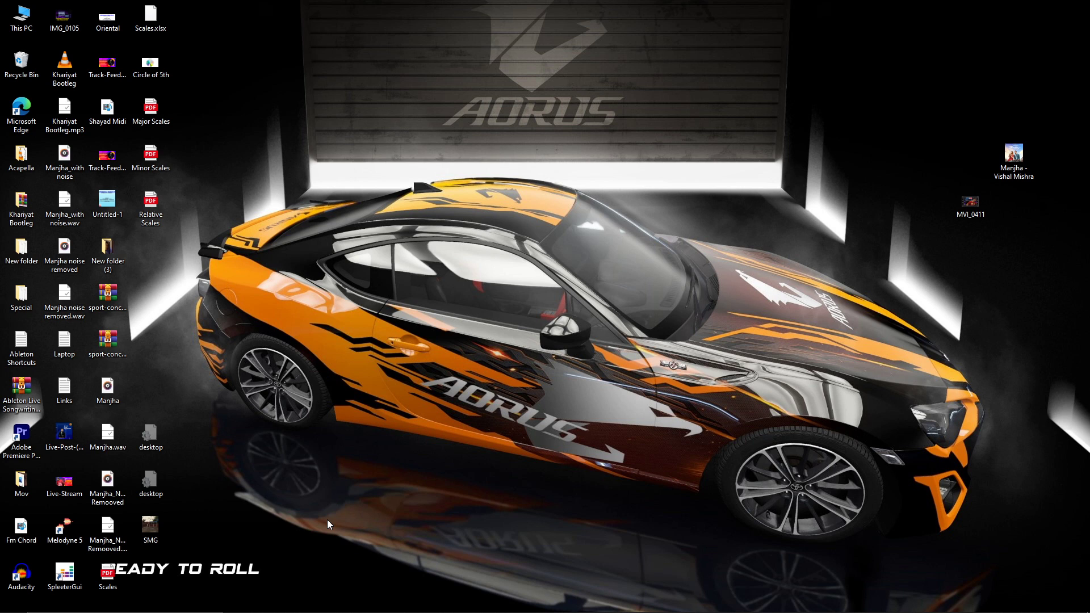
- Launch SpleeterGUI from the desktop and move its window clear of the desktop icons
{"action": "double_click", "coordinate": [64, 576]}
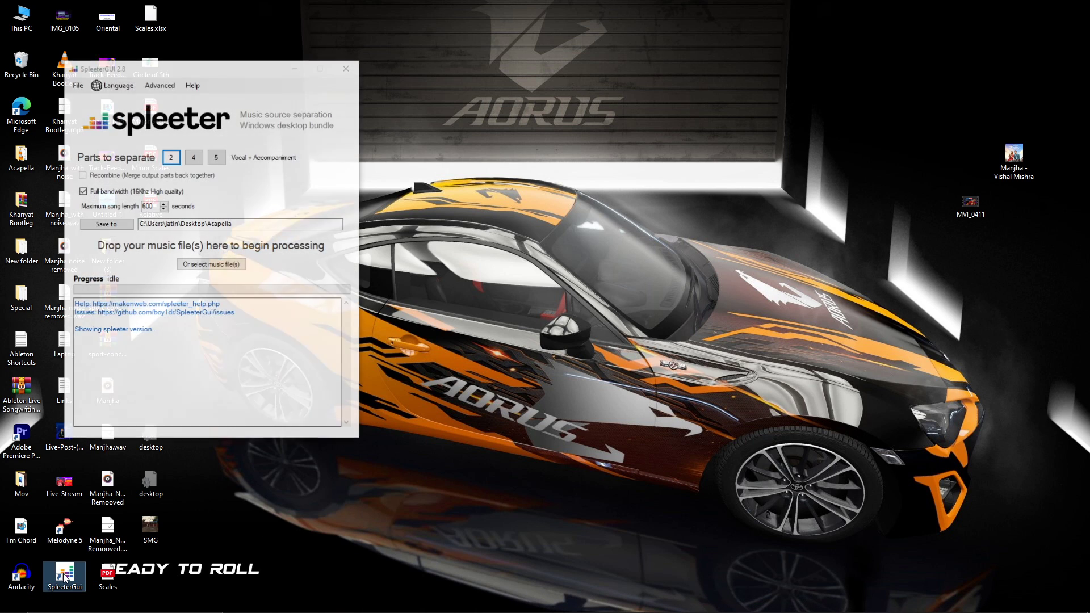
{"action": "left_click_drag", "start_coordinate": [202, 73], "coordinate": [472, 95]}
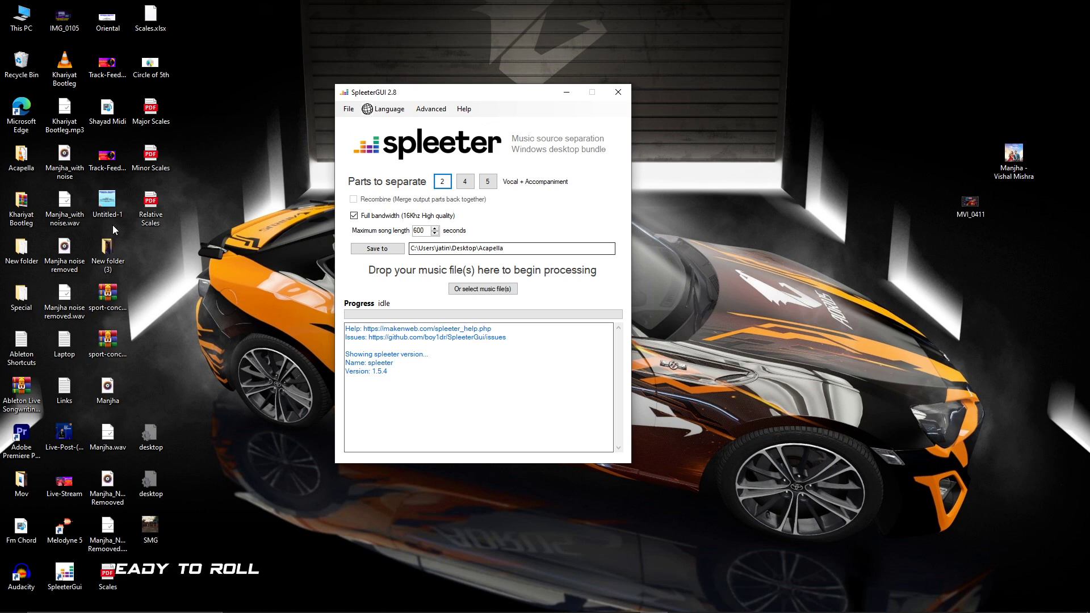
- Check the contents of the Acapella output folder on the desktop and close it again
{"action": "double_click", "coordinate": [8, 159]}
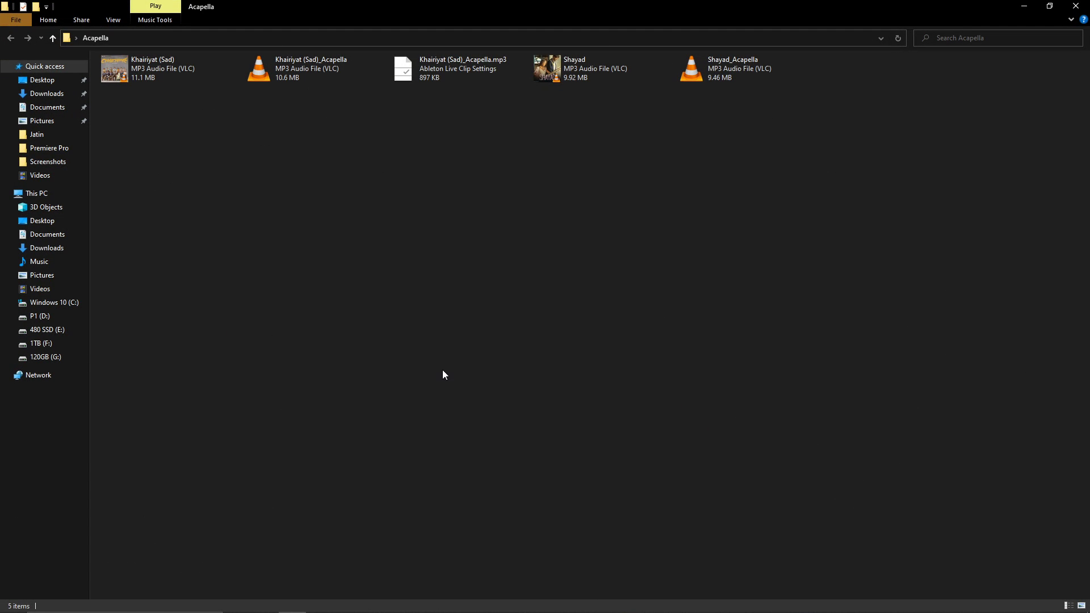
{"action": "left_click", "coordinate": [1075, 6]}
{"action": "double_click", "coordinate": [21, 158]}
{"action": "left_click", "coordinate": [1075, 5]}
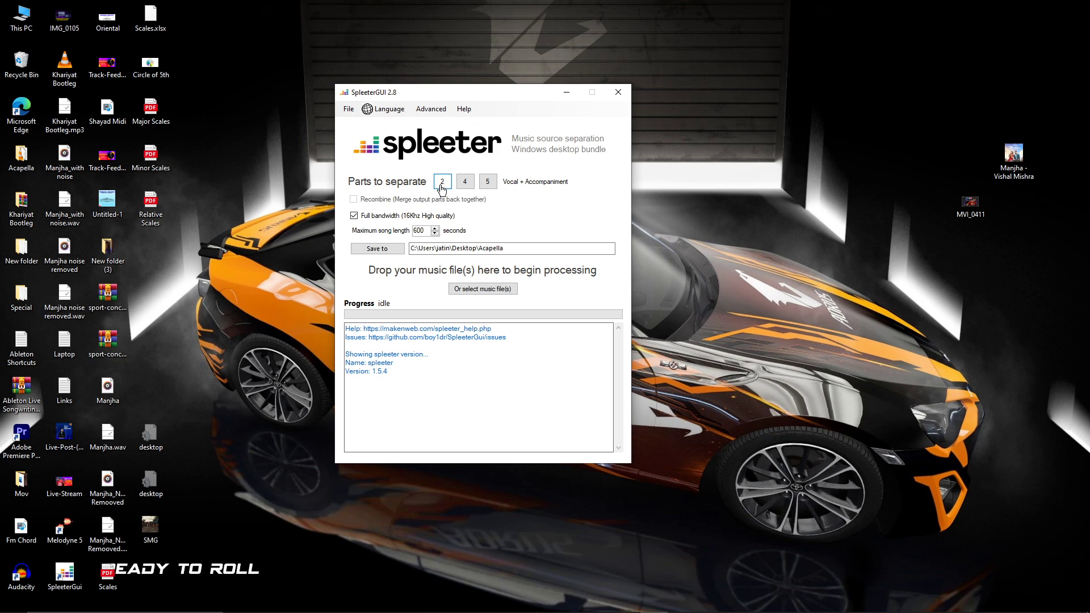
- Try the 4- and 5-part options, set separation back to 2 parts (Vocal + Accompaniment), and process the desktop song Manjha - Vishal Mishra
{"action": "left_click", "coordinate": [473, 184]}
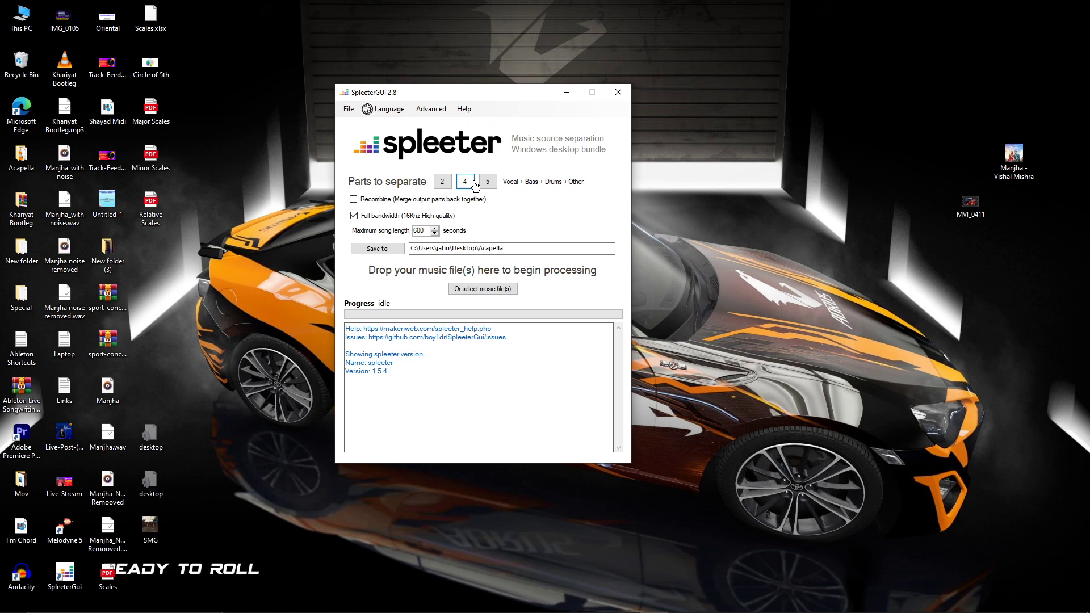
{"action": "left_click", "coordinate": [486, 185]}
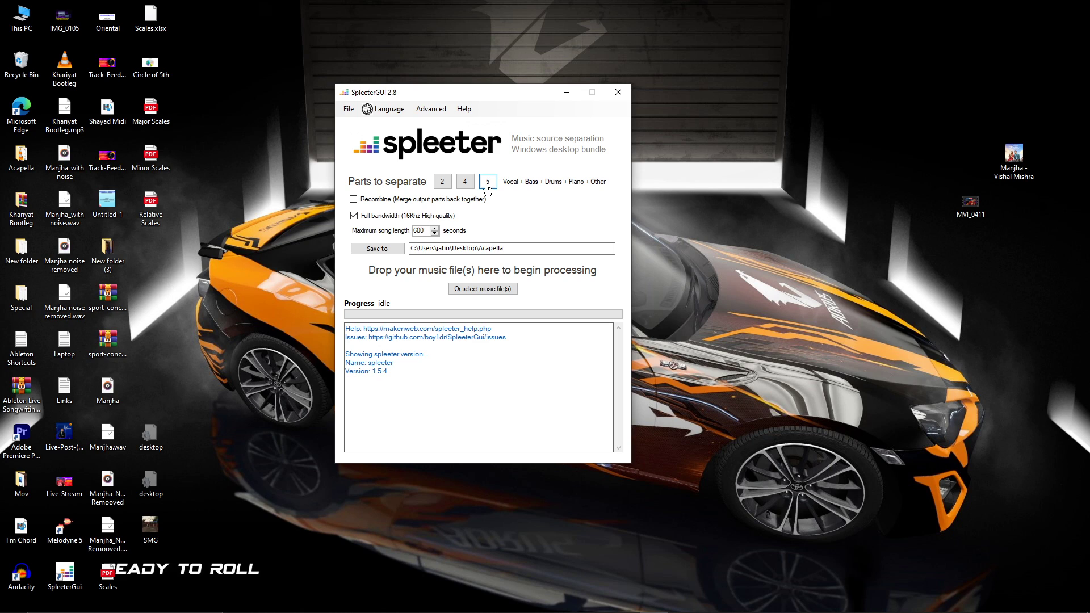
{"action": "left_click", "coordinate": [445, 185]}
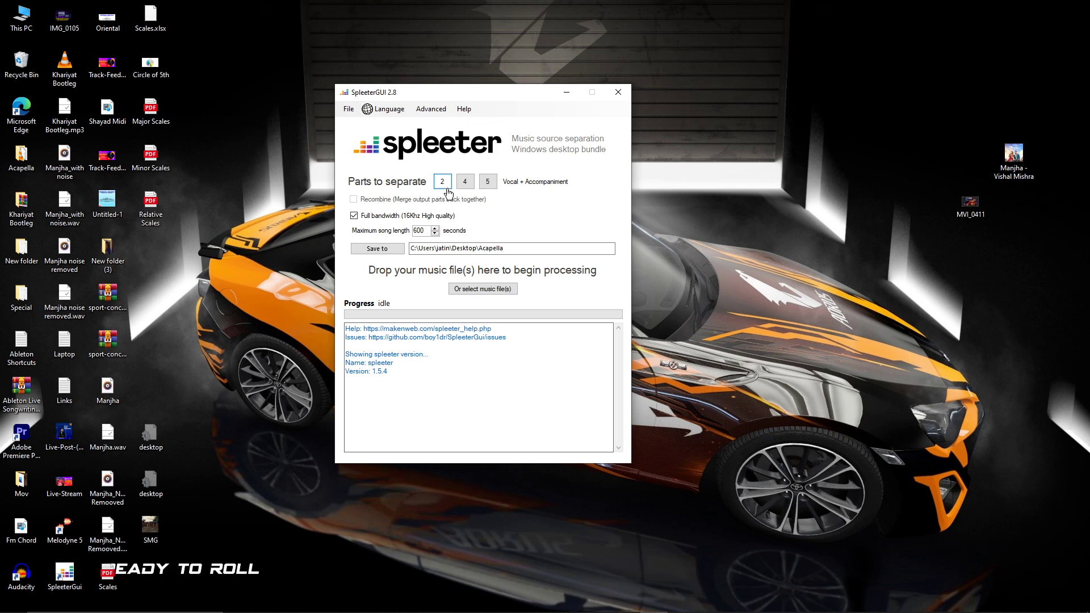
{"action": "left_click_drag", "start_coordinate": [1013, 159], "coordinate": [476, 258]}
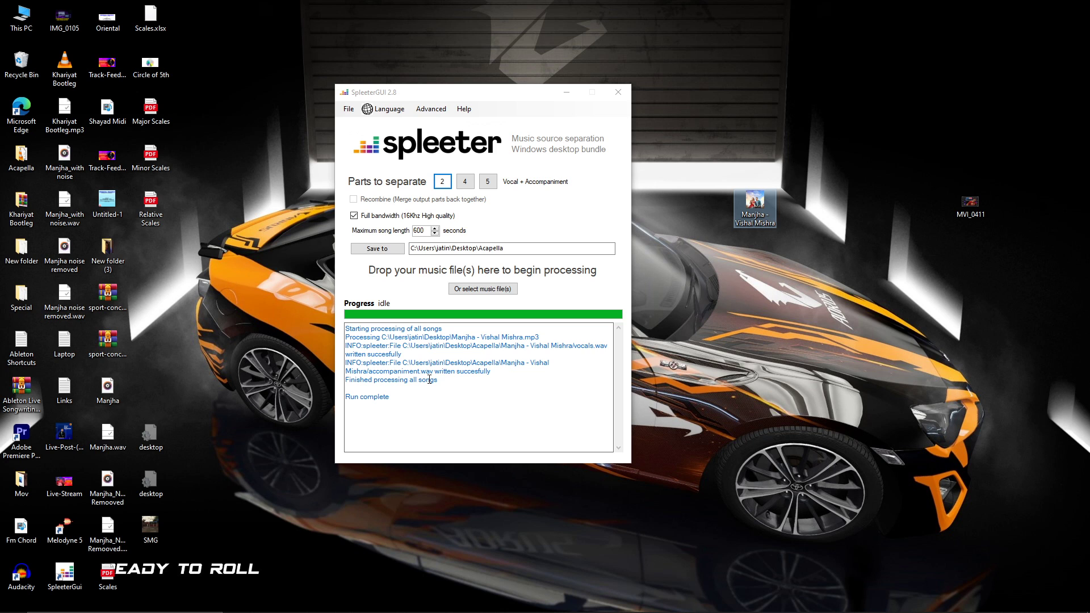
- Switch to Chrome and review the Microsoft Visual C++ 2015 Redistributable Update 3 download page, highlighting its title
{"action": "mouse_move", "coordinate": [490, 601]}
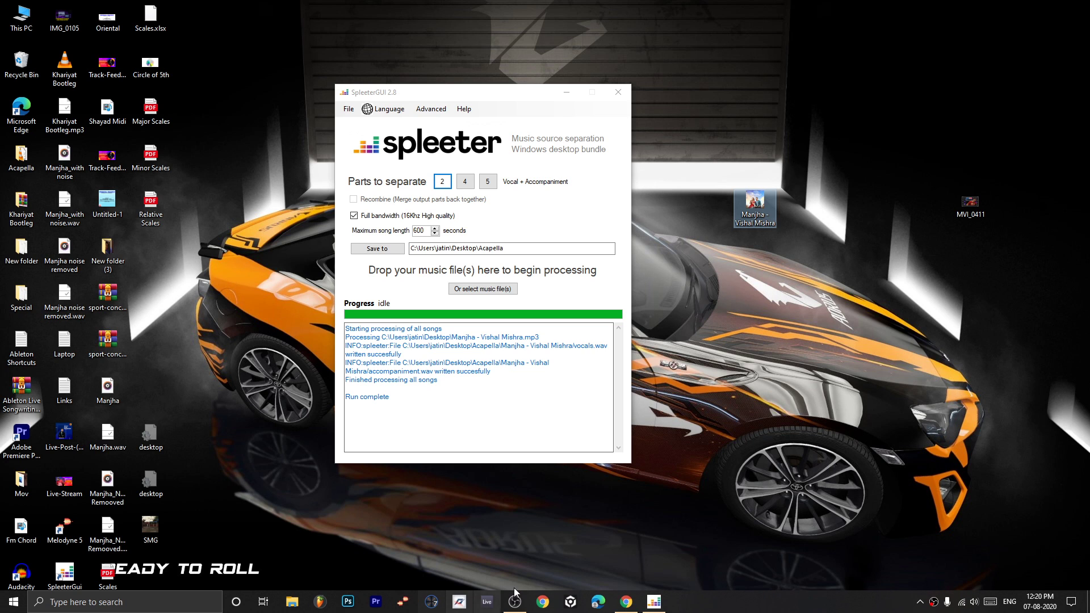
{"action": "left_click", "coordinate": [625, 607]}
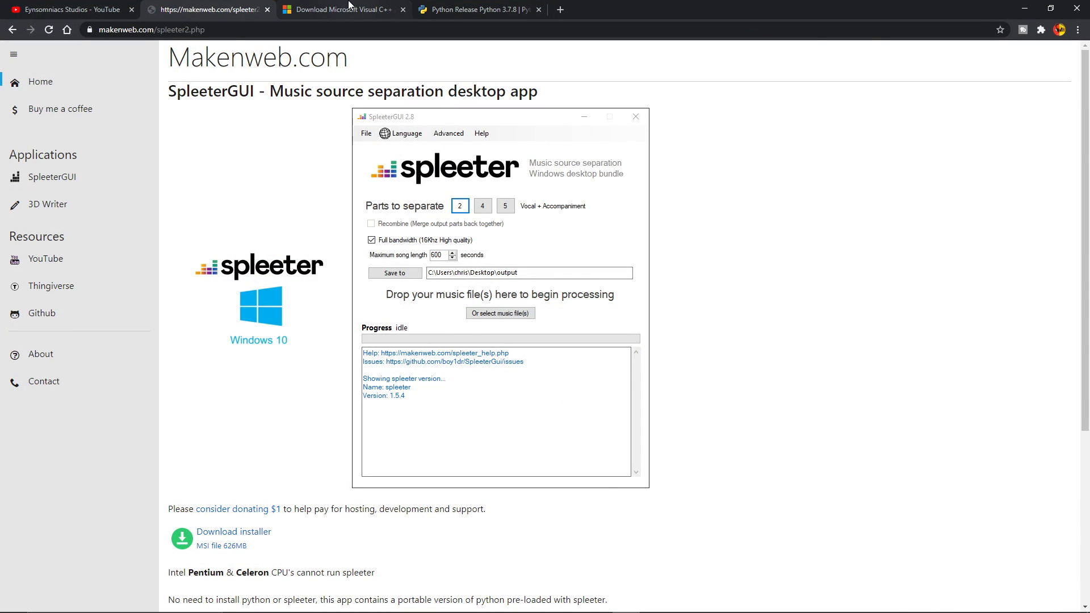
{"action": "left_click", "coordinate": [350, 7]}
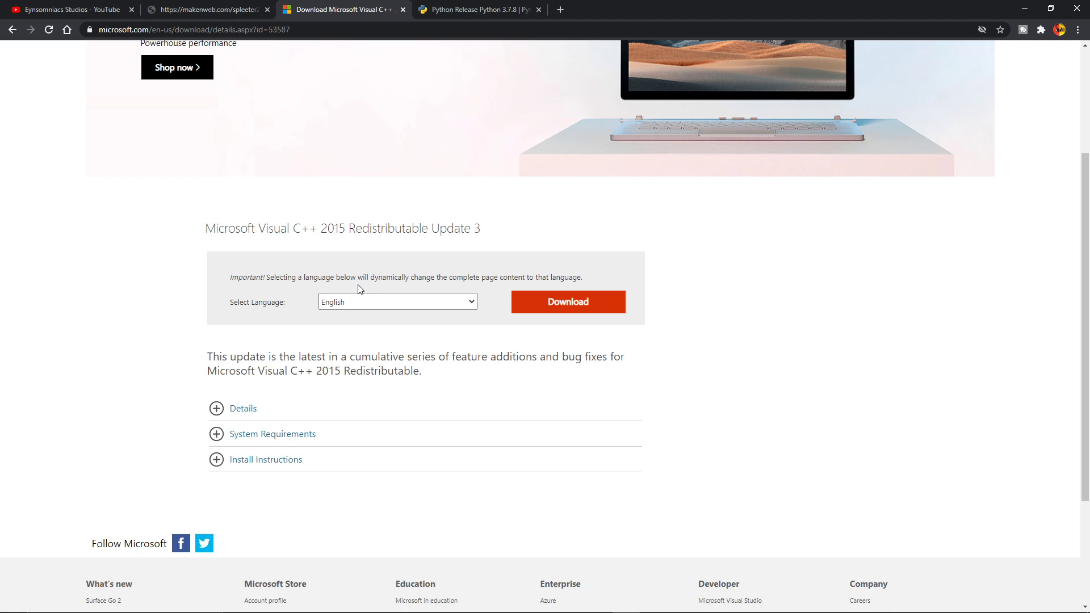
{"action": "left_click_drag", "start_coordinate": [205, 228], "coordinate": [532, 234]}
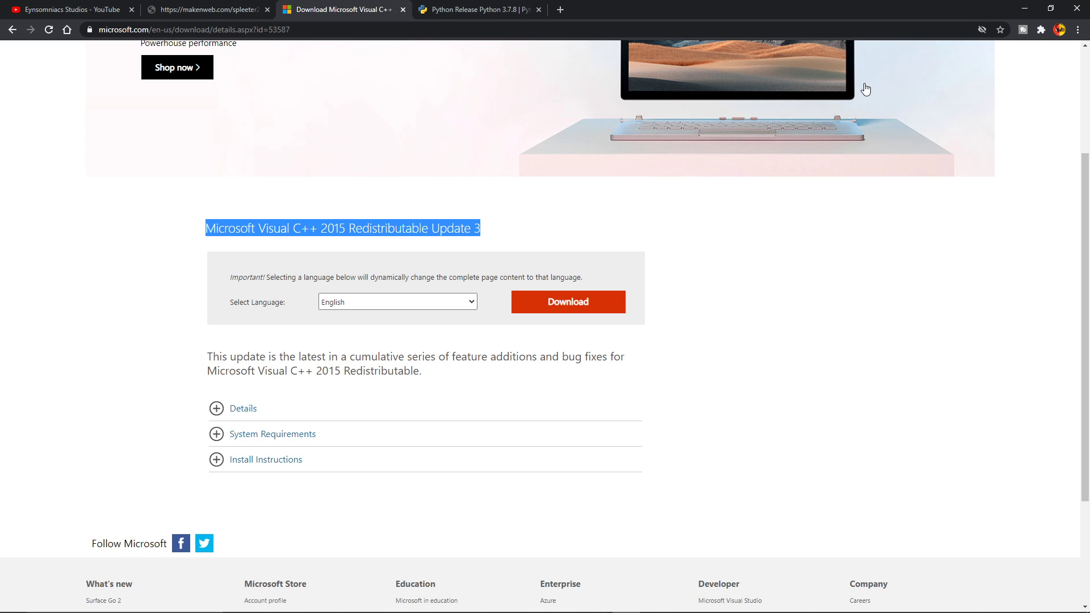
{"action": "left_click", "coordinate": [606, 146]}
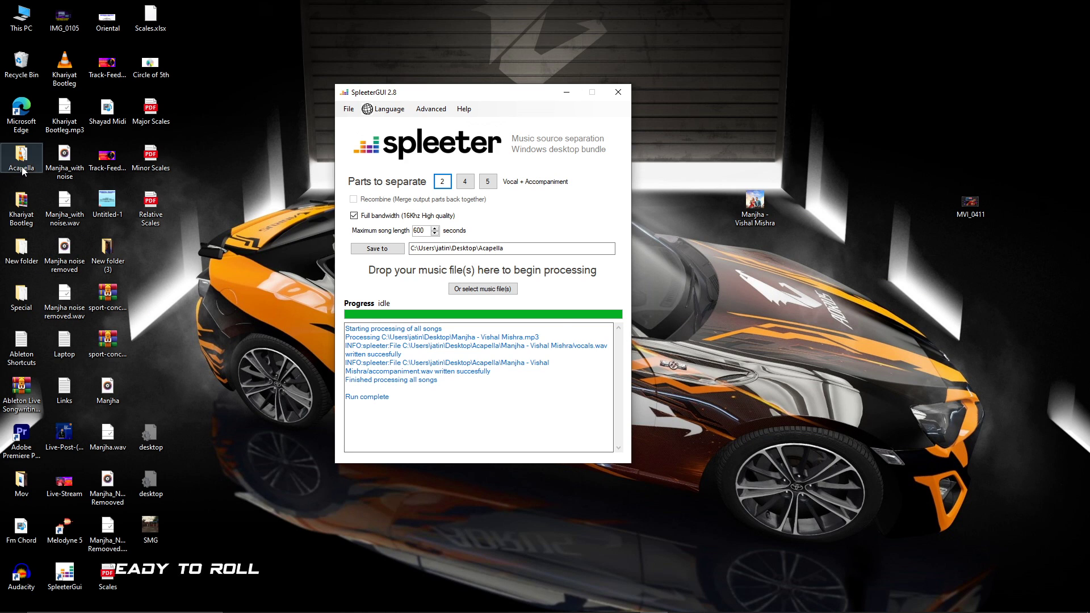
- Open the Manjha - Vishal Mishra folder inside the desktop's Acapella folder and select the accompaniment and vocals files
{"action": "double_click", "coordinate": [22, 167]}
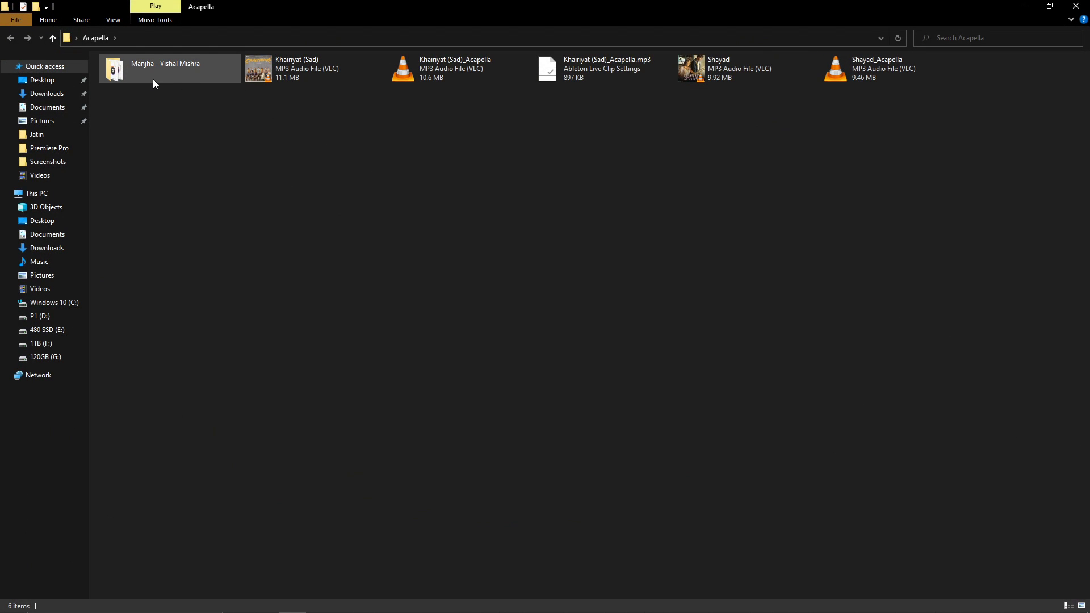
{"action": "double_click", "coordinate": [152, 80]}
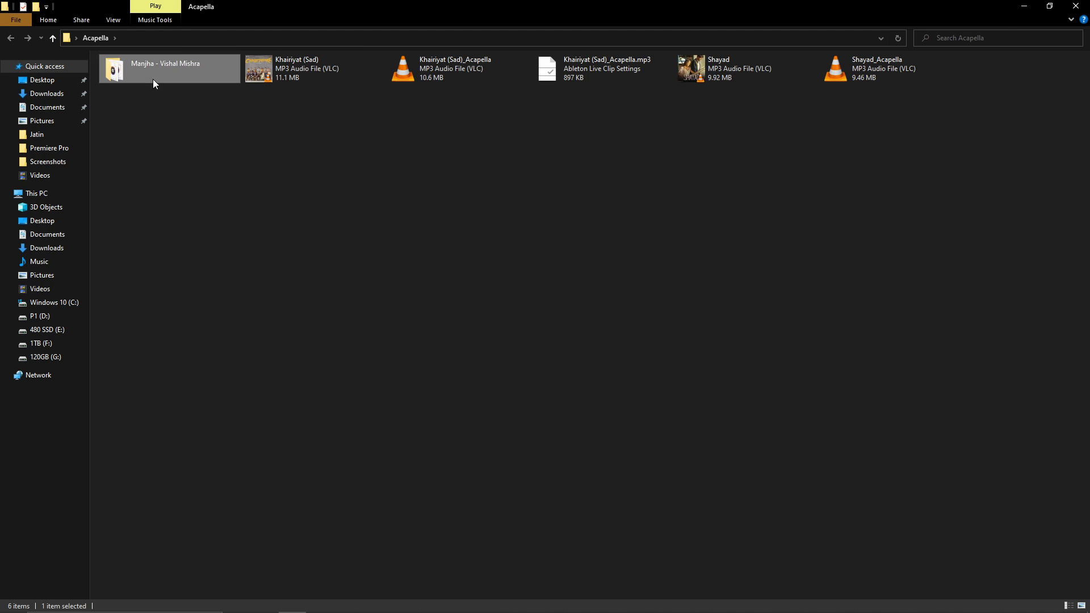
{"action": "left_click_drag", "start_coordinate": [192, 108], "coordinate": [128, 67]}
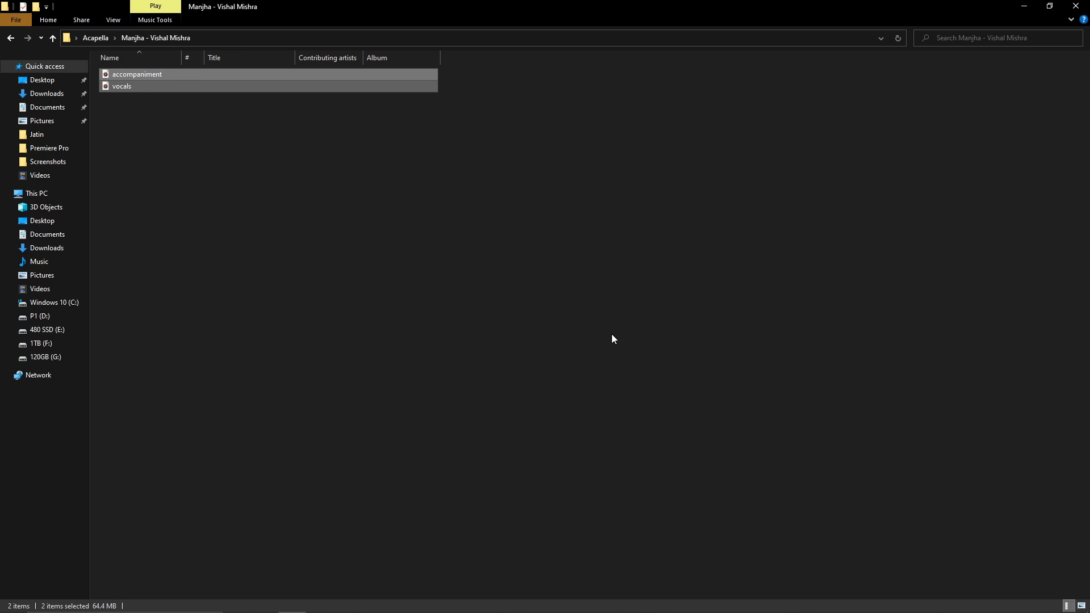
- Switch to Ableton Live, solo the vocals track, play several passages from different positions, and stop playback
{"action": "mouse_move", "coordinate": [518, 600]}
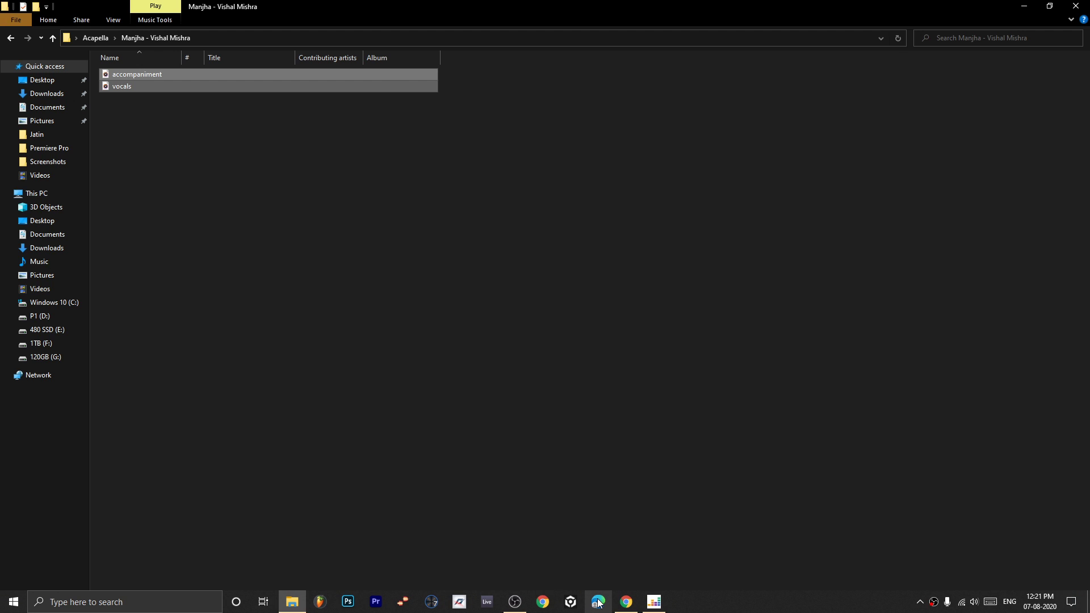
{"action": "left_click", "coordinate": [487, 602]}
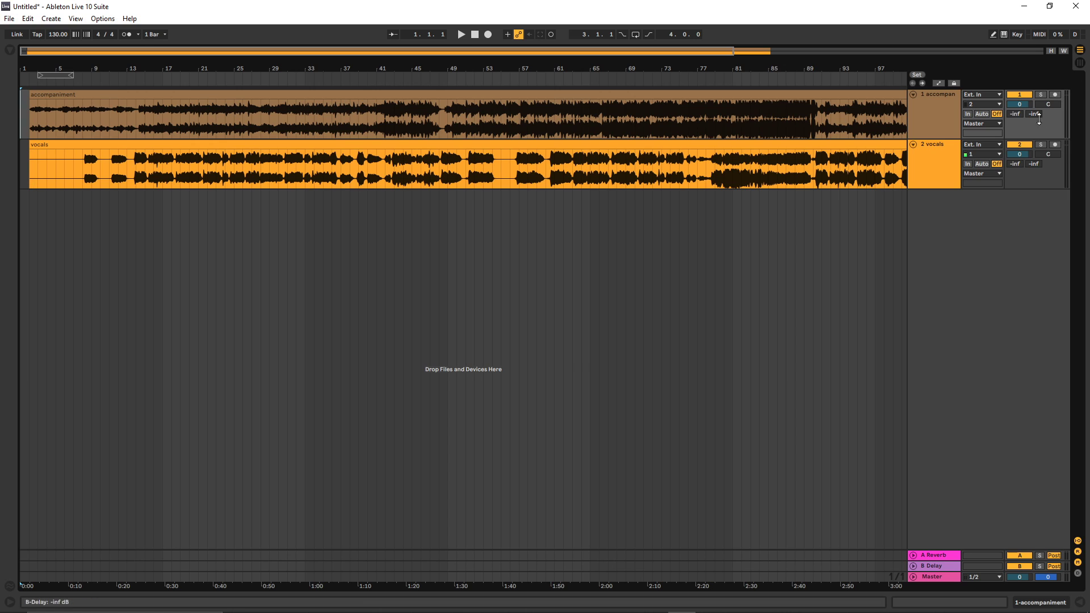
{"action": "left_click", "coordinate": [1040, 143]}
{"action": "left_click", "coordinate": [83, 79]}
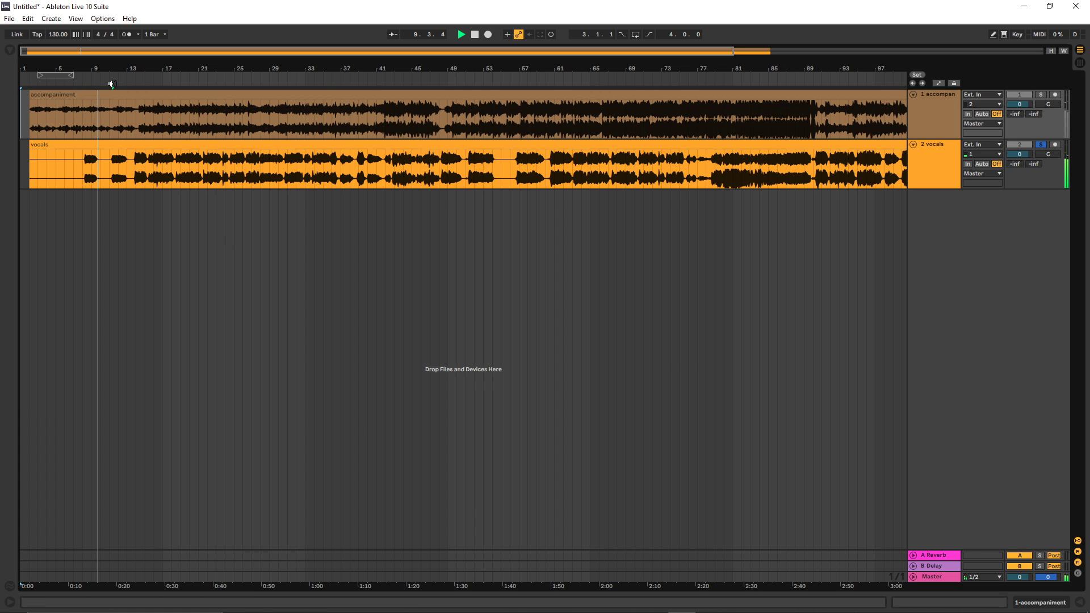
{"action": "left_click", "coordinate": [111, 83]}
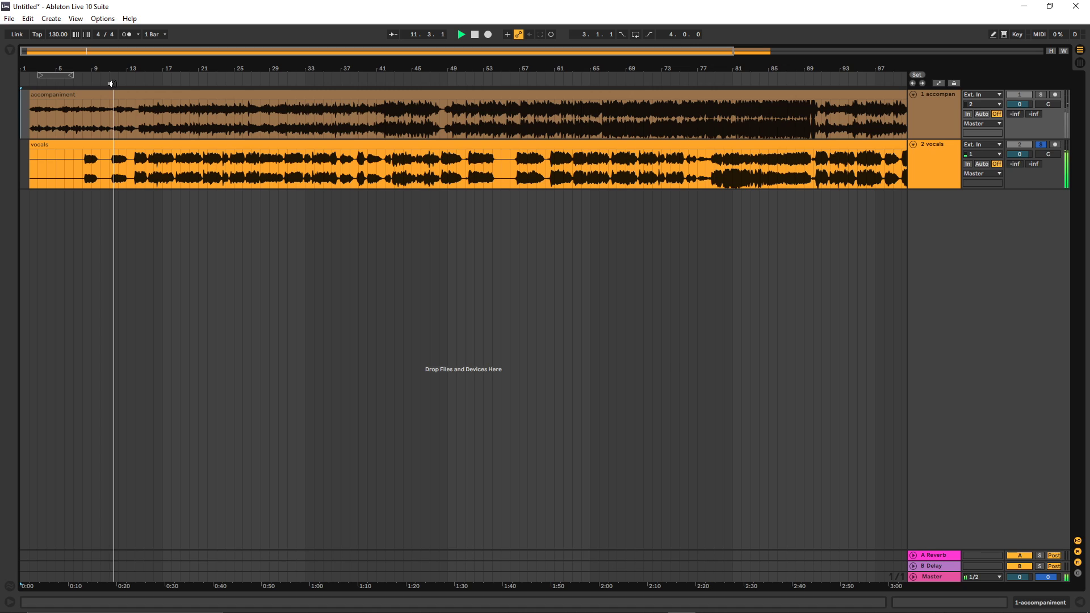
{"action": "left_click", "coordinate": [253, 79]}
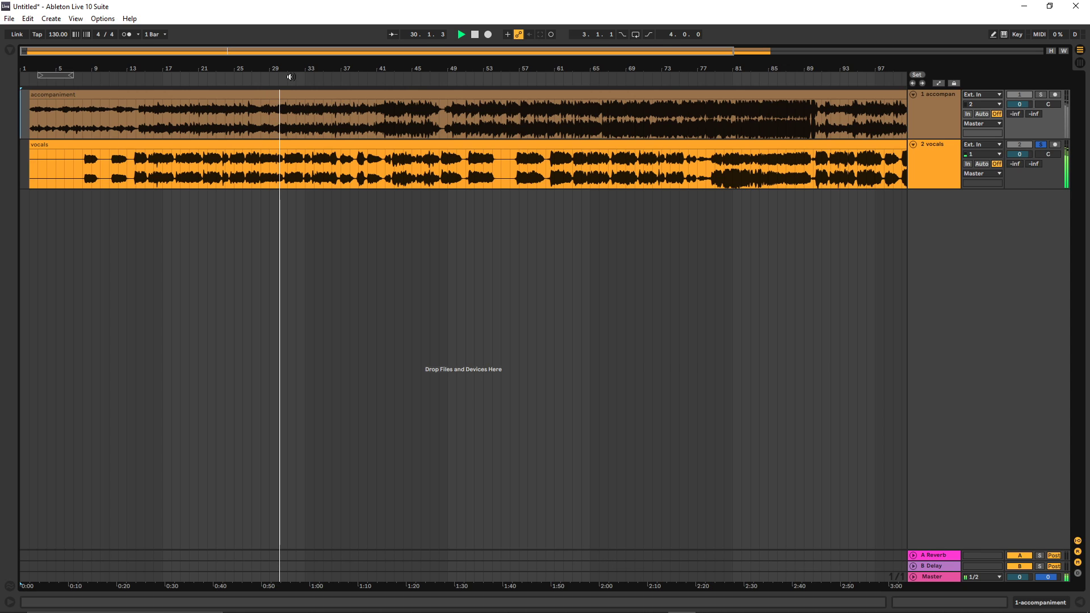
{"action": "key", "text": "space"}
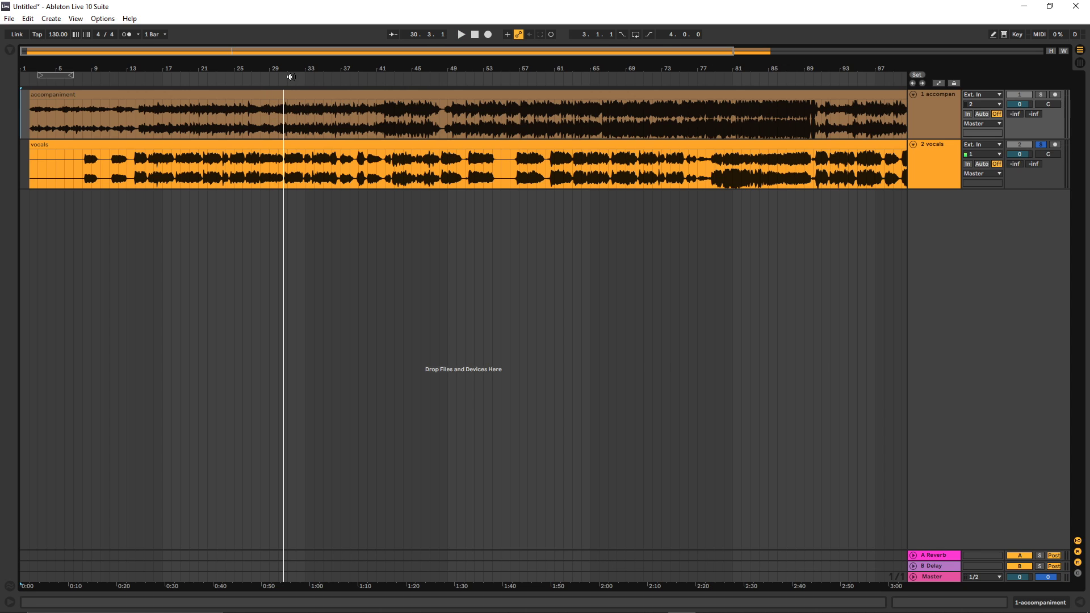